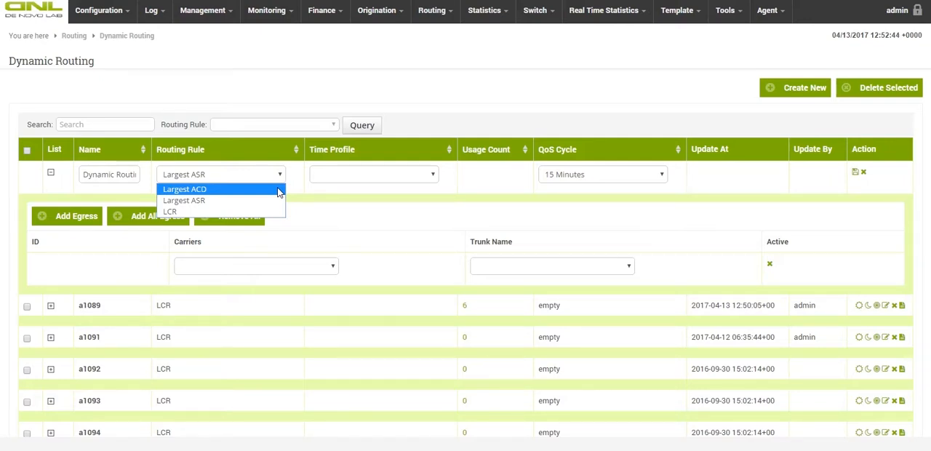
# Set the new dynamic routing plan's routing rule to Largest ACD, time profile to All, and QoS cycle to 15 Minutes.
pyautogui.click(276, 202)
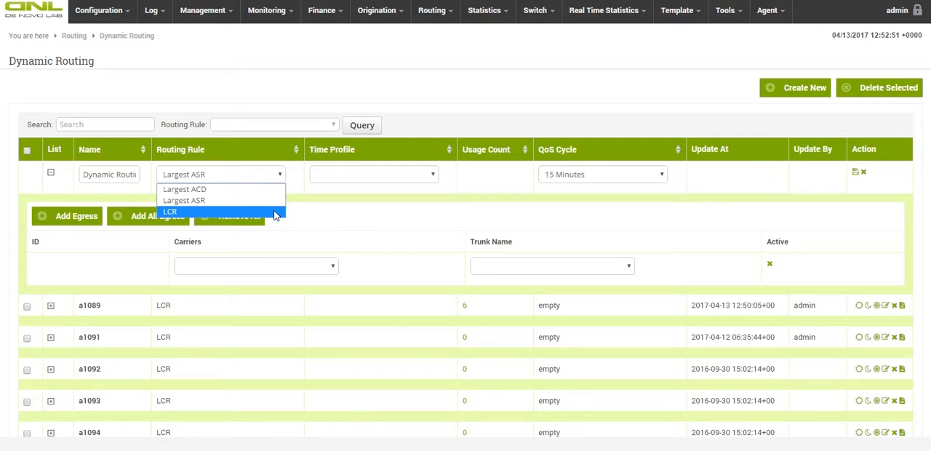
pyautogui.click(273, 189)
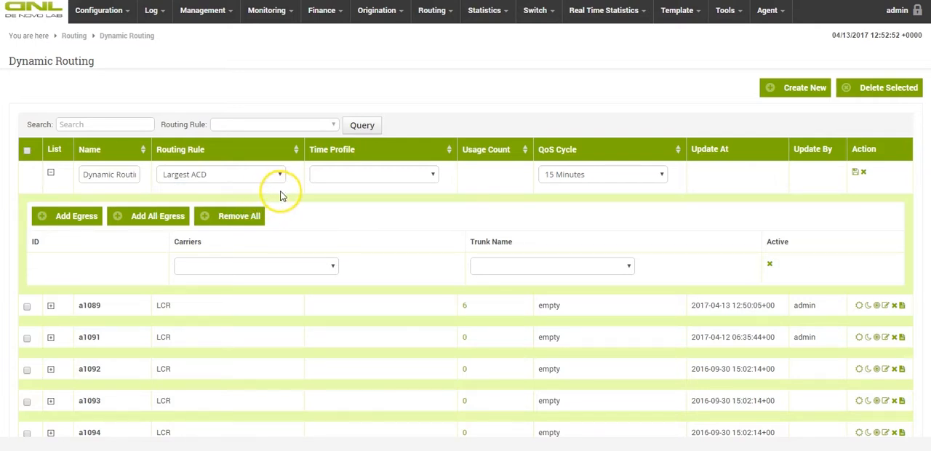
pyautogui.click(429, 178)
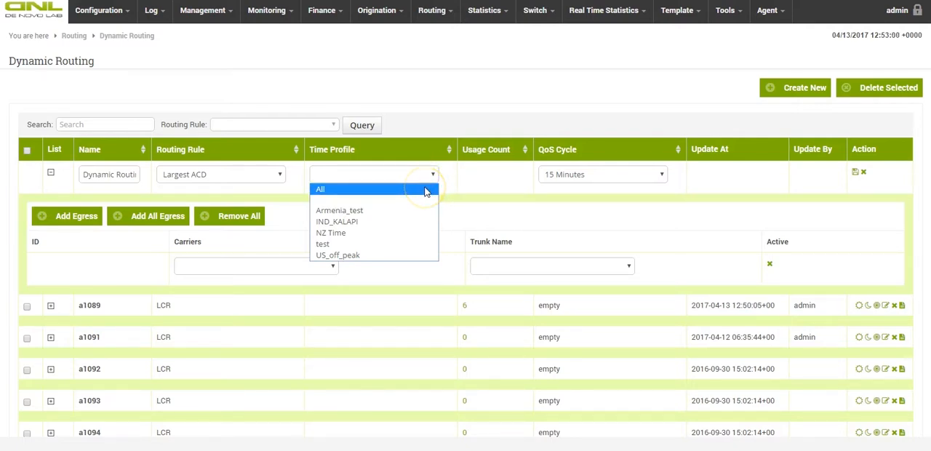
pyautogui.click(427, 191)
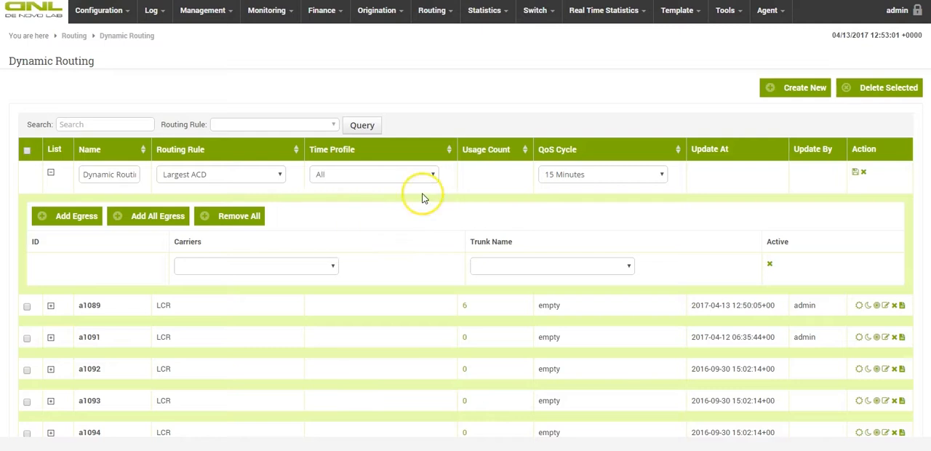
pyautogui.click(660, 178)
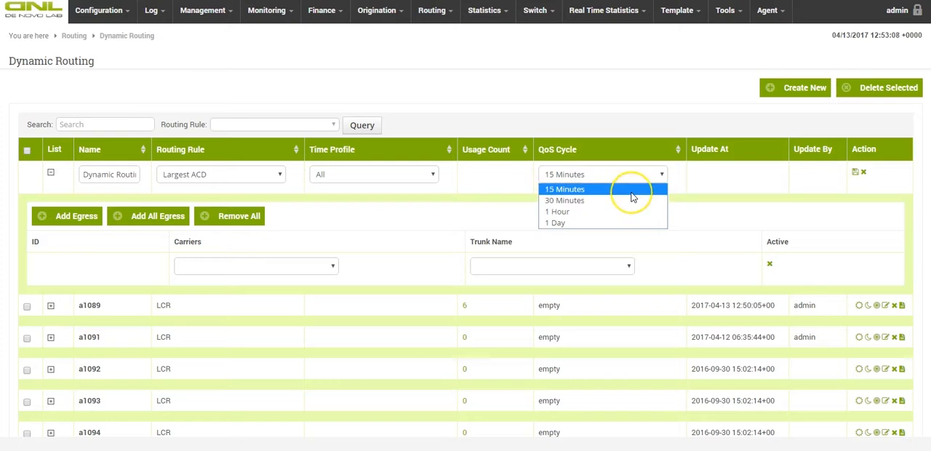
pyautogui.click(634, 195)
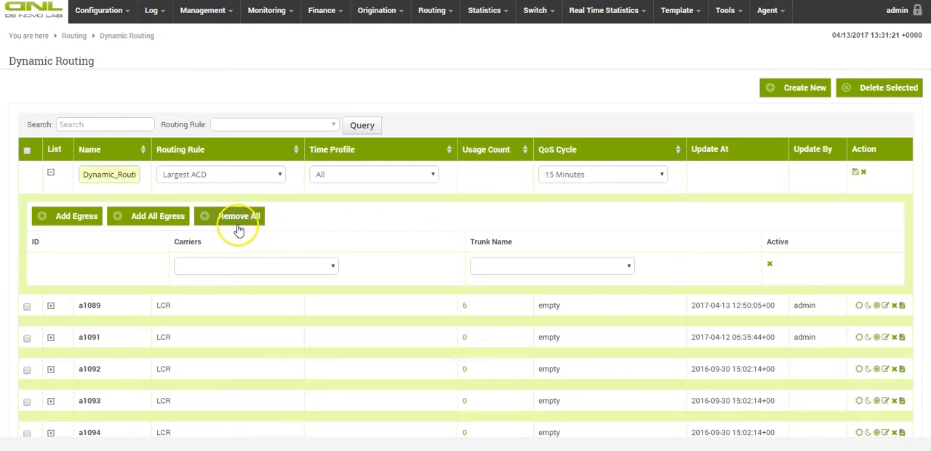
# Add another egress row to the plan and assign carrier egress_test1 with trunk ingress_test1 to the first row.
pyautogui.click(73, 220)
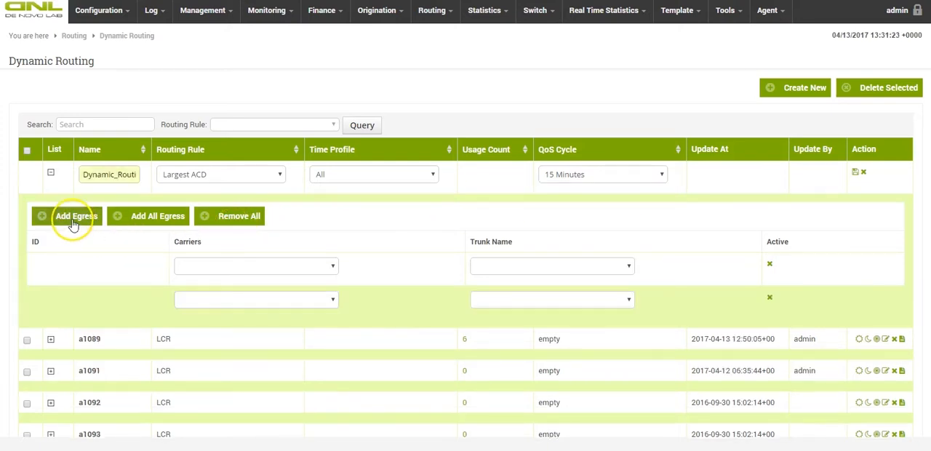
pyautogui.click(210, 267)
pyautogui.scroll(-1, 235, 251)
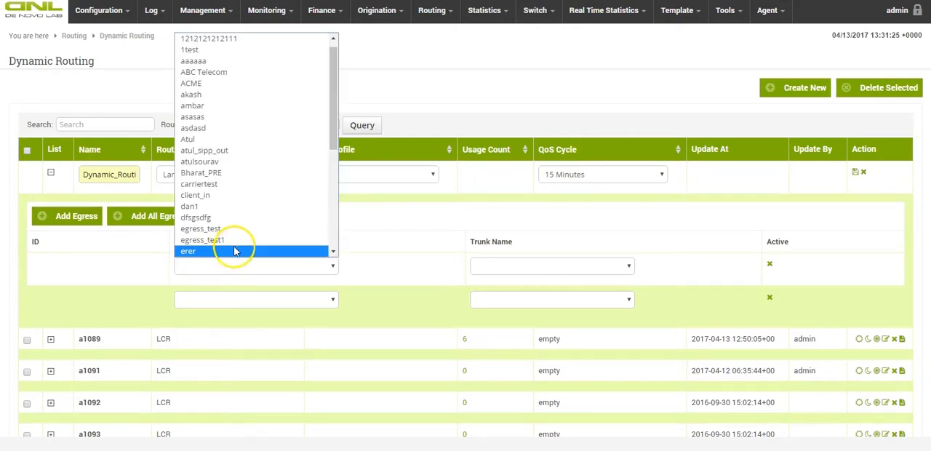
pyautogui.click(238, 241)
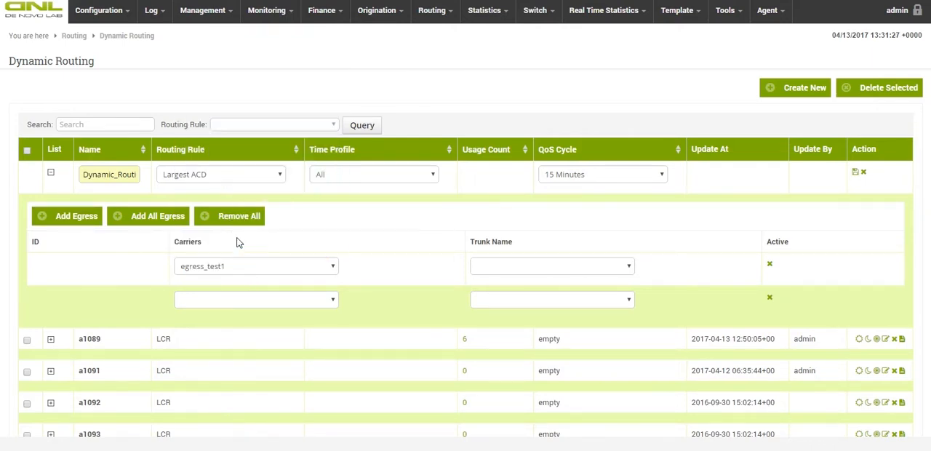
pyautogui.click(532, 268)
pyautogui.click(520, 291)
# Assign carrier egress_test1 with trunk ingress_test2 to the second egress row.
pyautogui.click(313, 309)
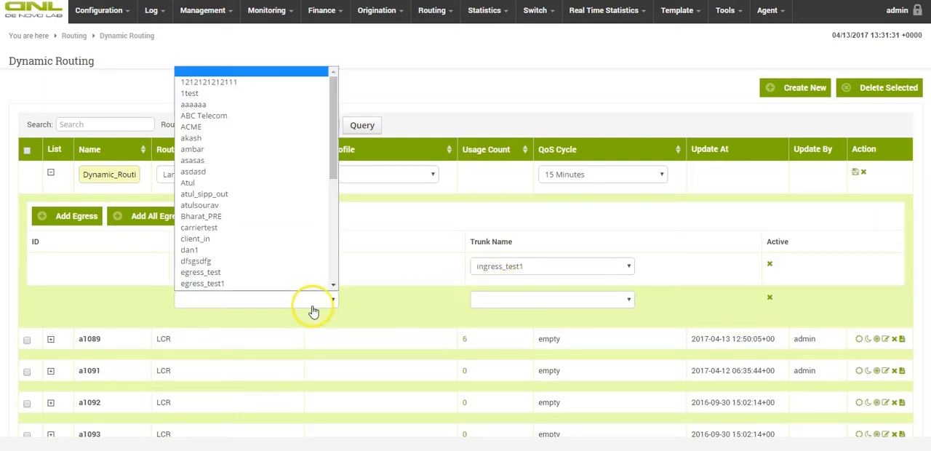
pyautogui.click(255, 283)
pyautogui.click(520, 304)
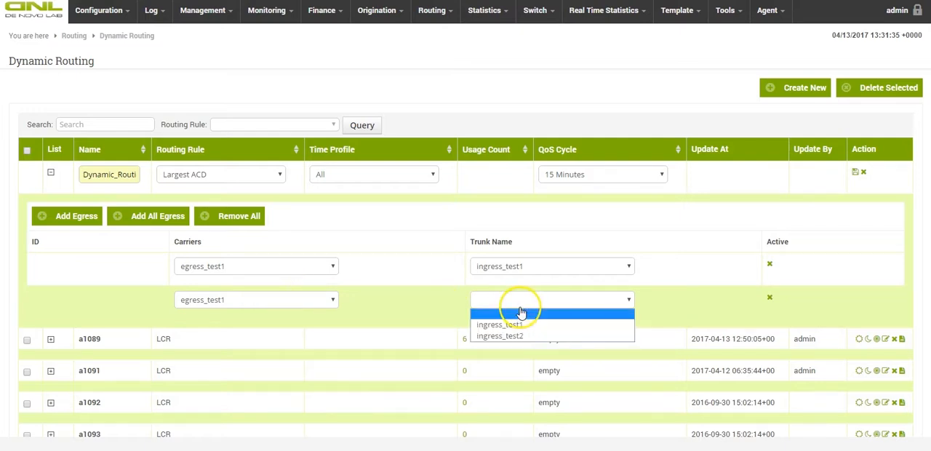
pyautogui.click(508, 336)
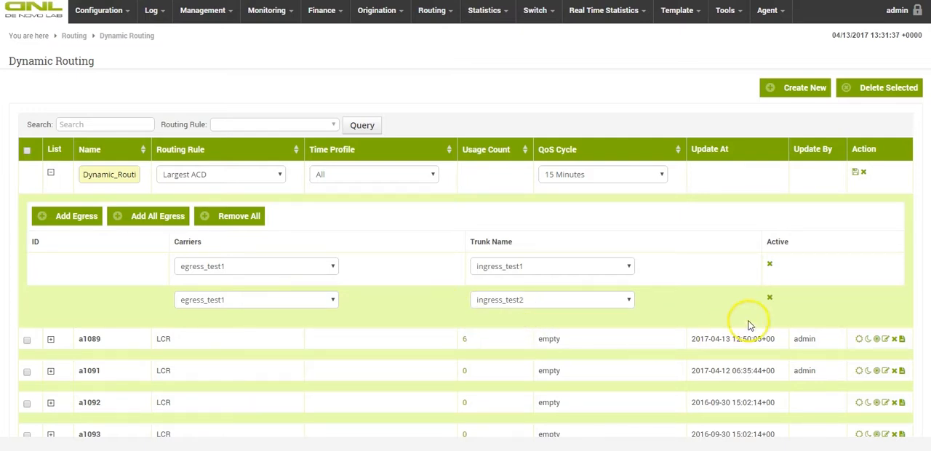
# Remove the second egress row and save the new dynamic routing plan.
pyautogui.click(770, 298)
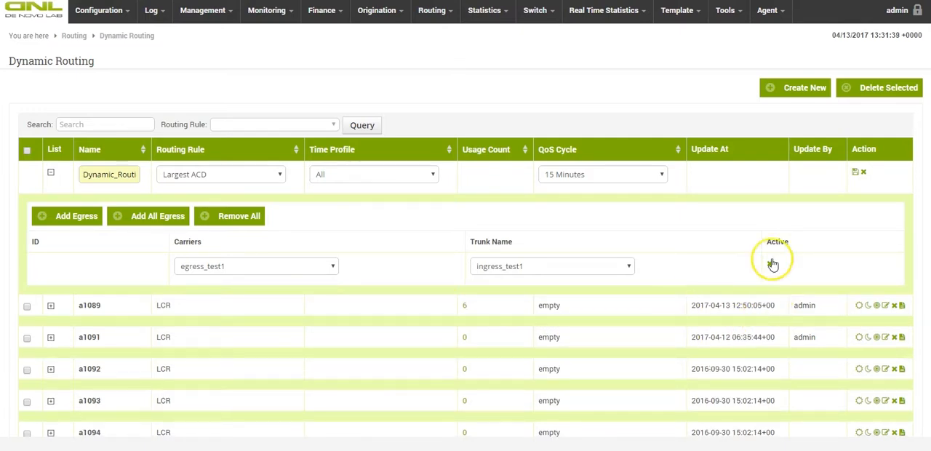
pyautogui.click(857, 173)
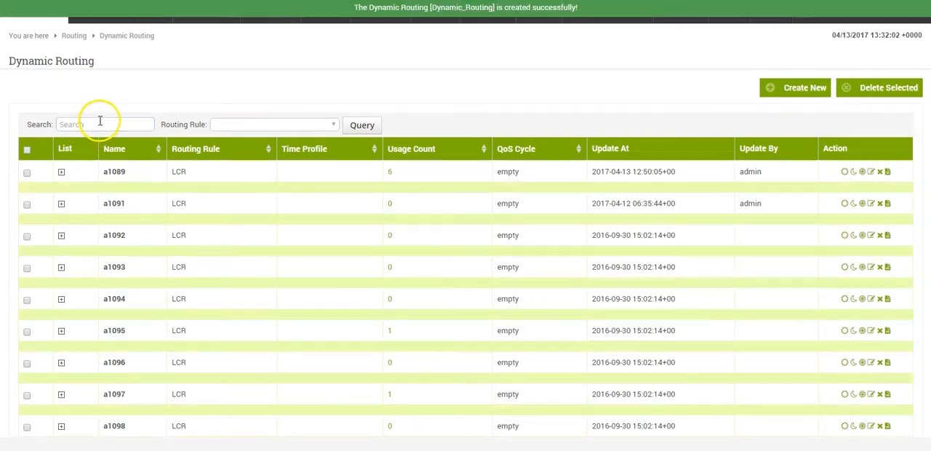
# Filter the dynamic routing list by Dynamic and the Largest ACD rule, and inspect the egress trunks of Dynamic_Routing.
pyautogui.click(100, 124)
pyautogui.write('D')
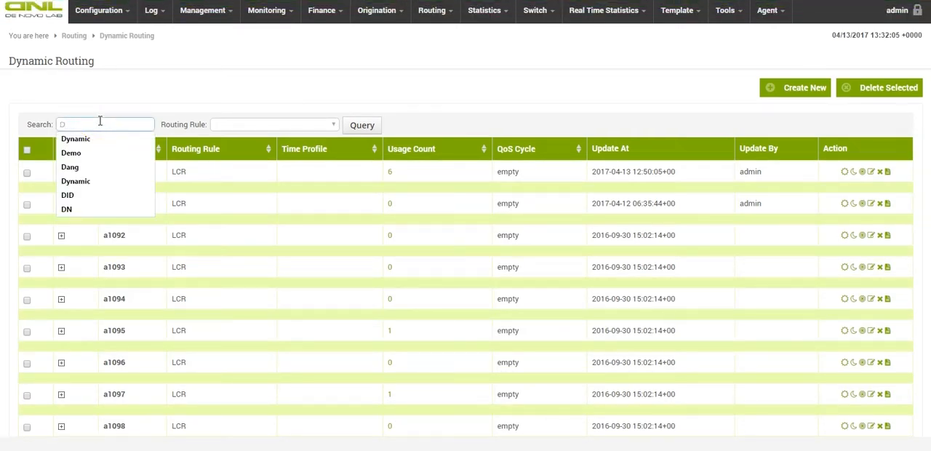
pyautogui.press('Down')
pyautogui.press('Return')
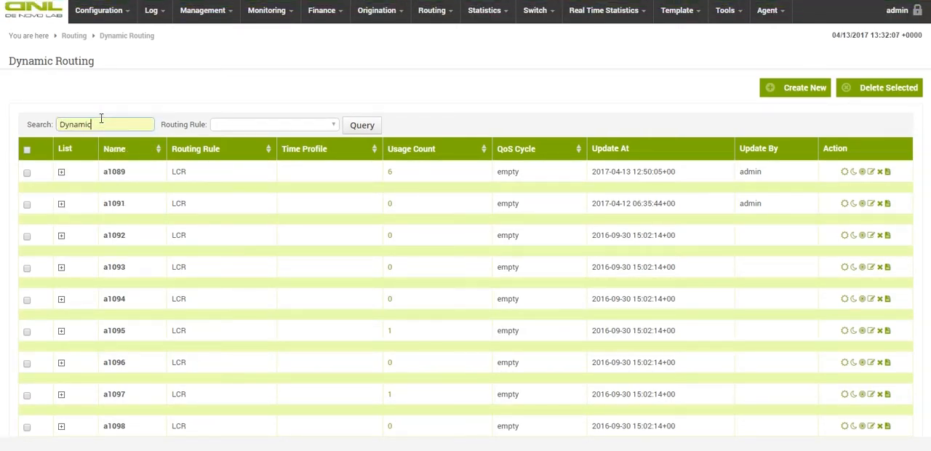
pyautogui.click(242, 126)
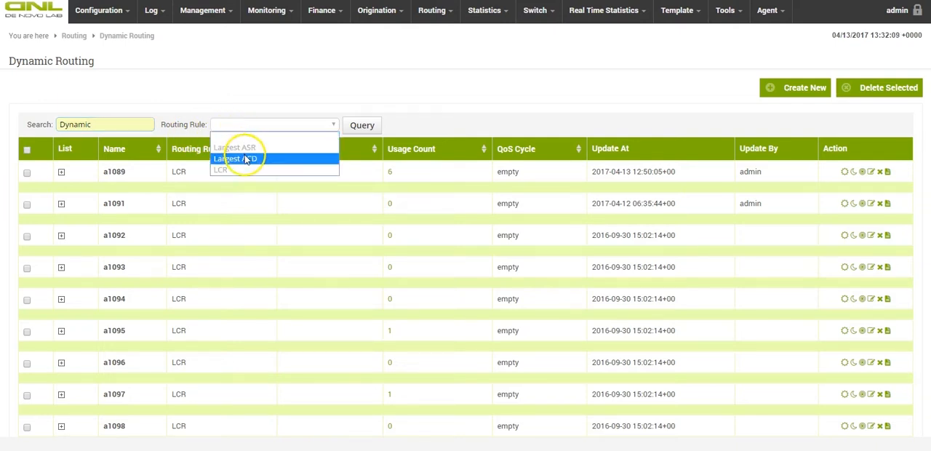
pyautogui.click(246, 158)
pyautogui.click(355, 128)
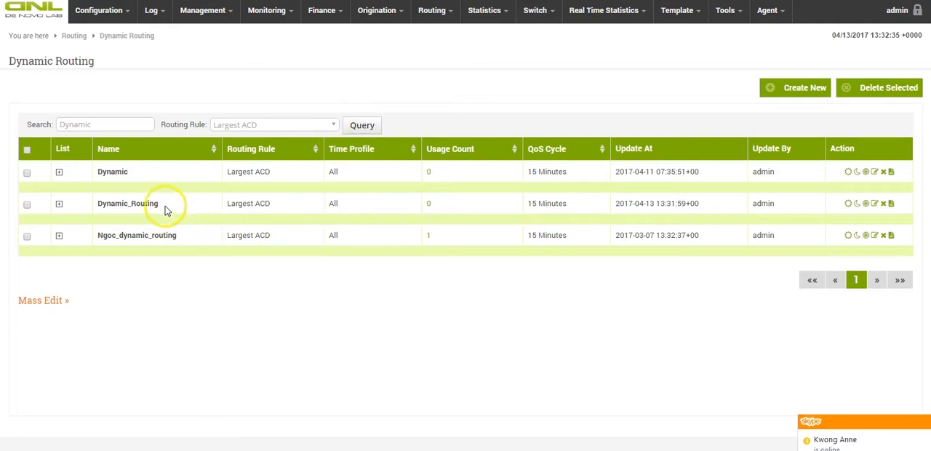
pyautogui.click(60, 204)
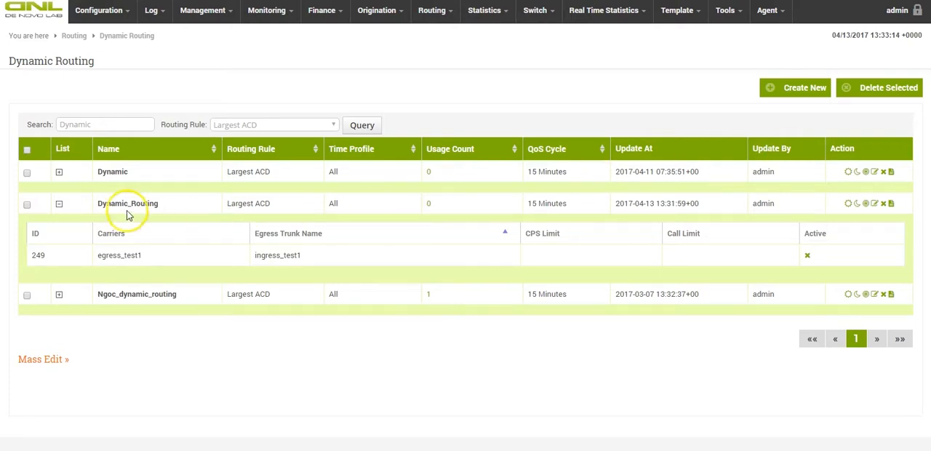
pyautogui.click(59, 205)
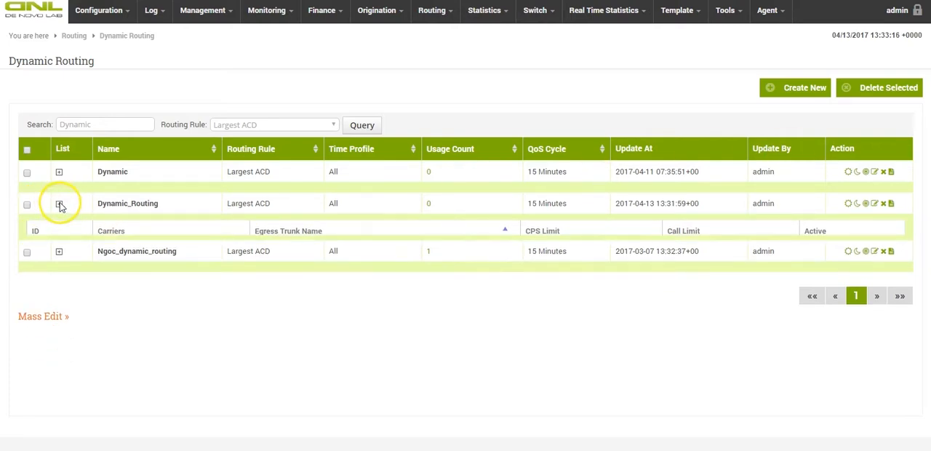
# Examine the QoS parameters page of Dynamic_Routing, including a blank new entry, the search filters, page rows and column options, and return to the list.
pyautogui.click(849, 204)
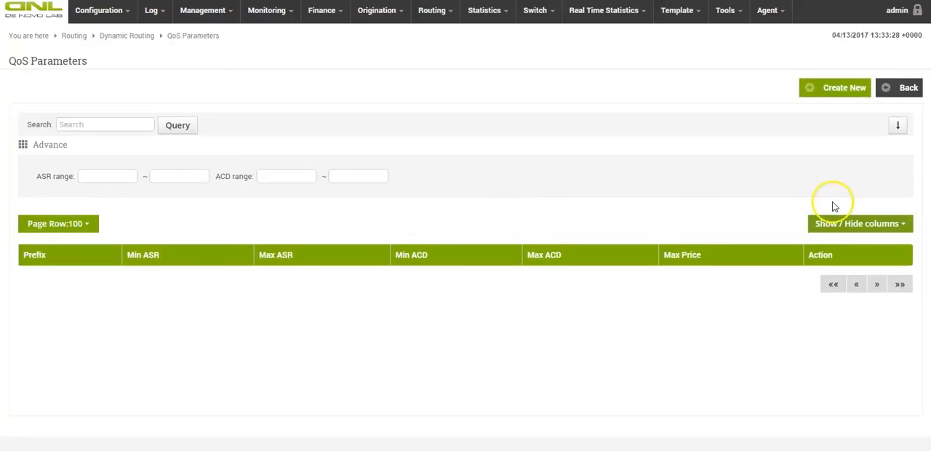
pyautogui.click(832, 95)
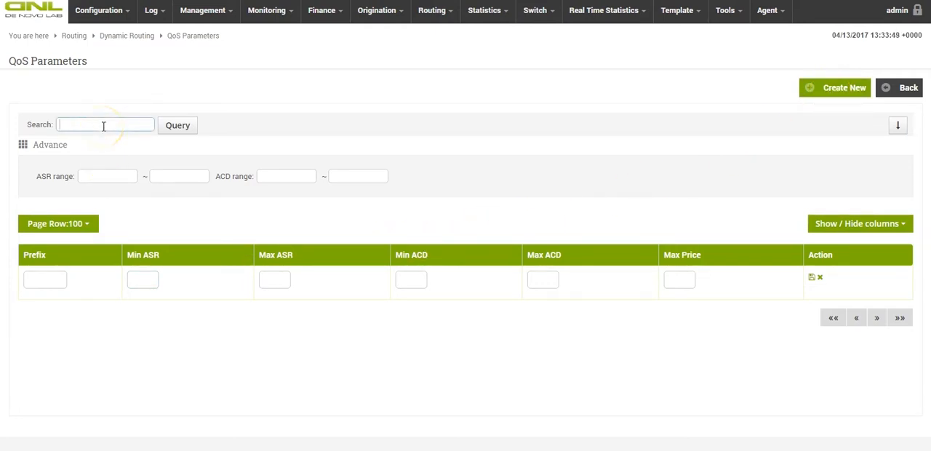
pyautogui.click(118, 176)
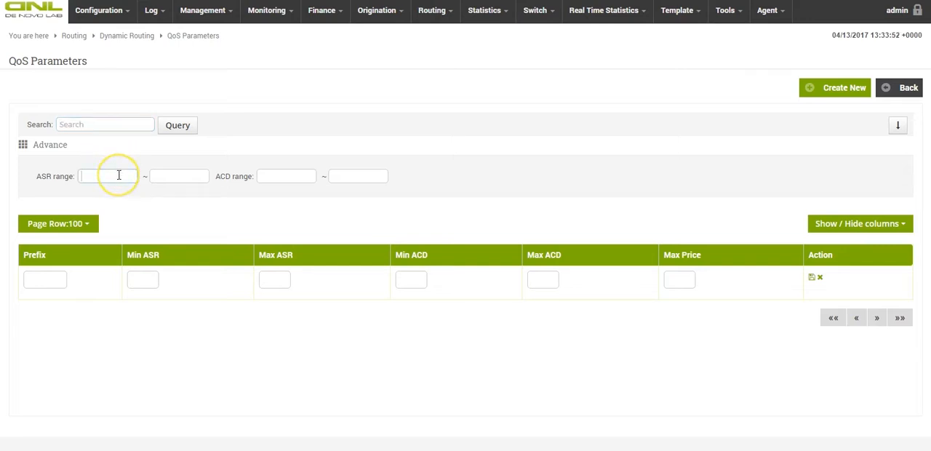
pyautogui.click(291, 179)
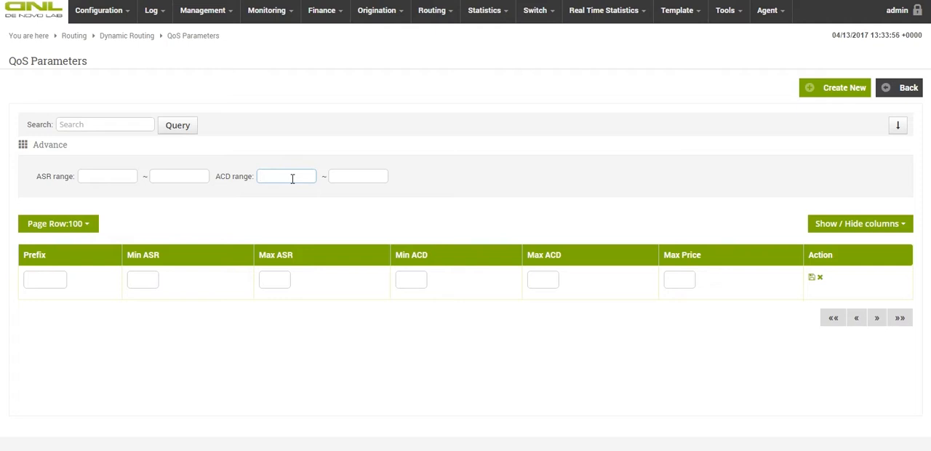
pyautogui.click(78, 229)
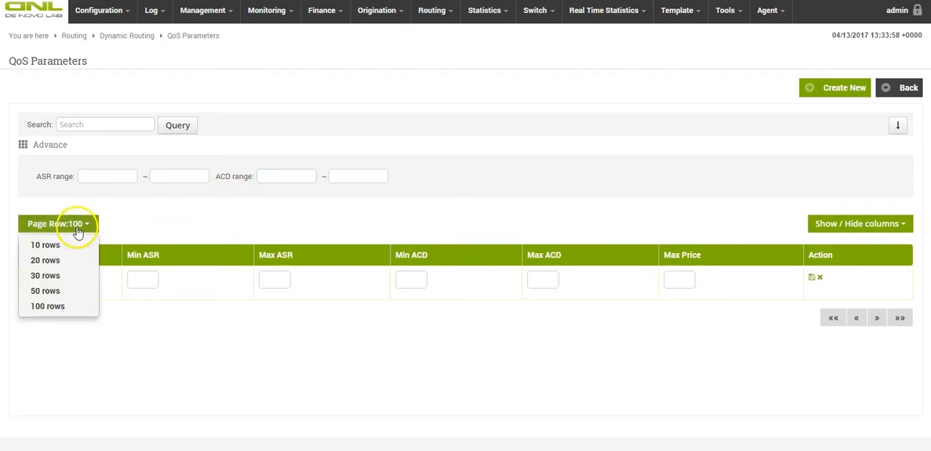
pyautogui.click(582, 239)
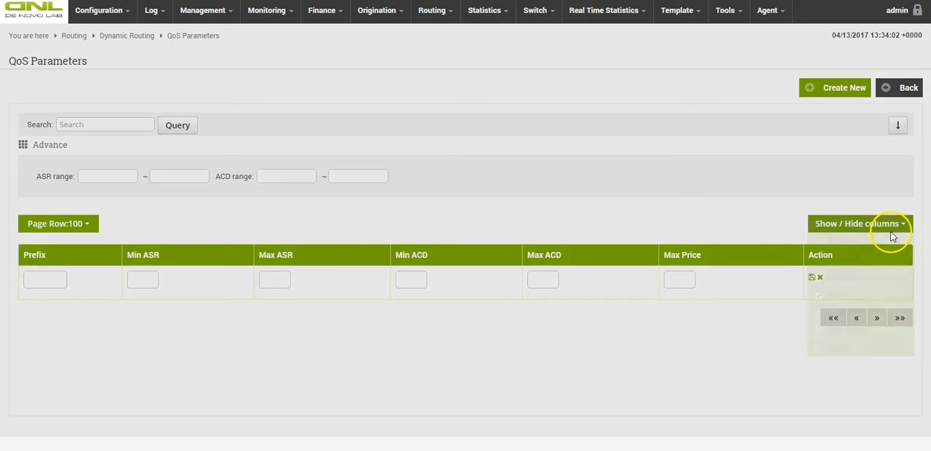
pyautogui.click(889, 229)
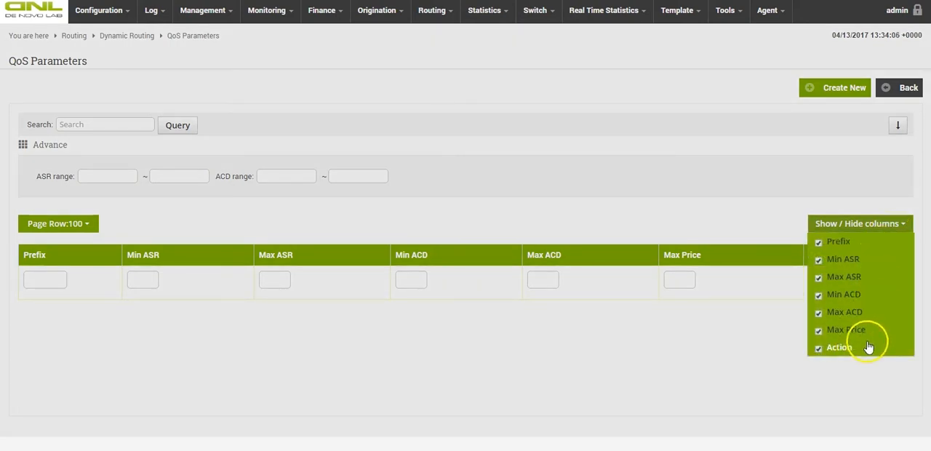
pyautogui.click(857, 371)
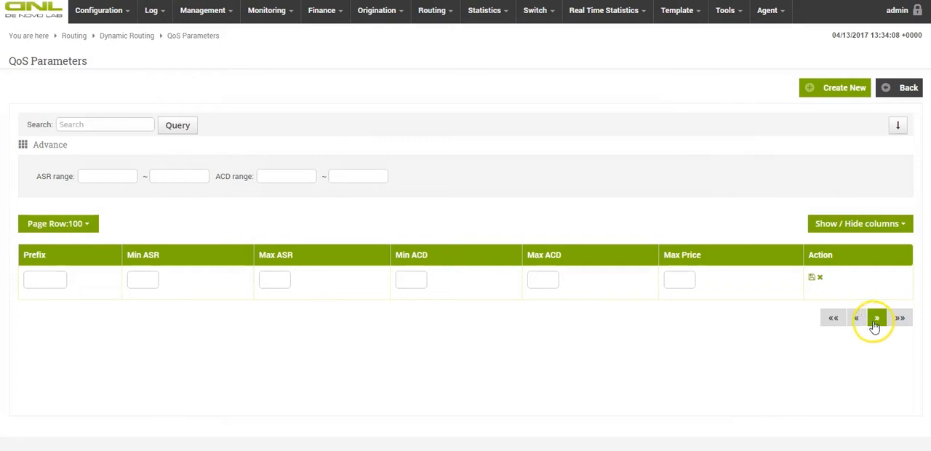
pyautogui.click(896, 97)
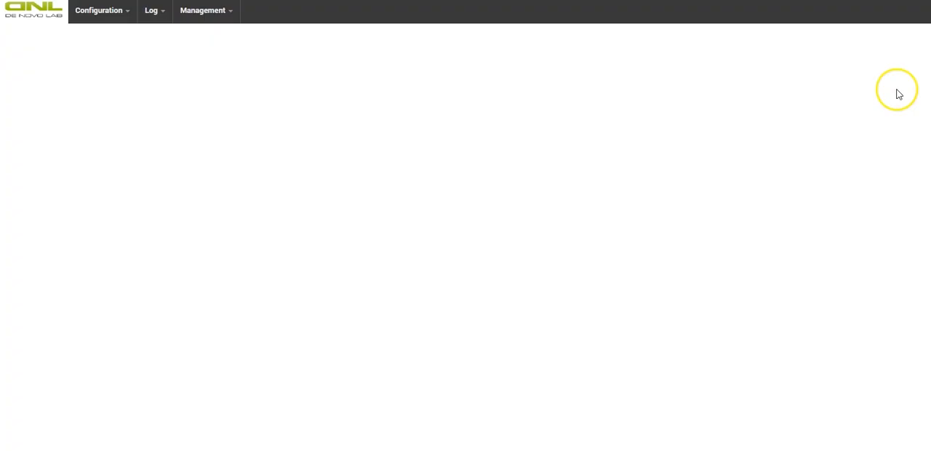
# Create and save a trunk priority entry for Dynamic_Routing with prefix 123, egress trunk ingress_test1 and priority 1.
pyautogui.click(856, 204)
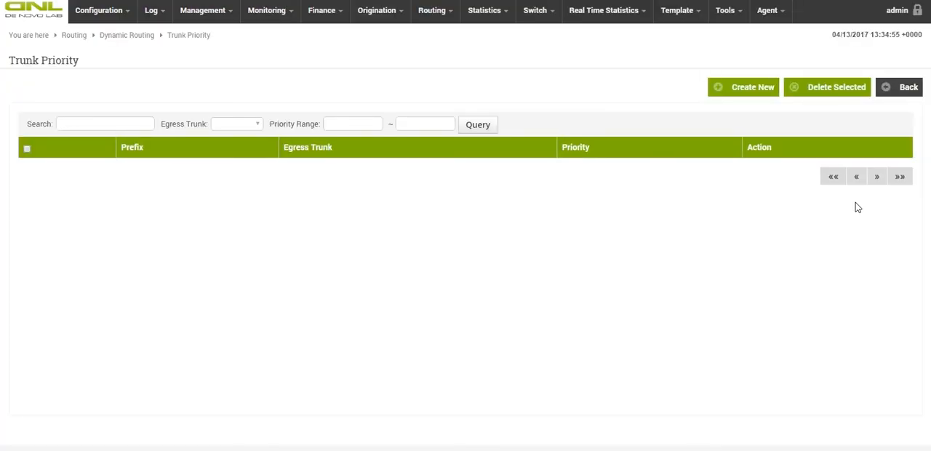
pyautogui.click(739, 89)
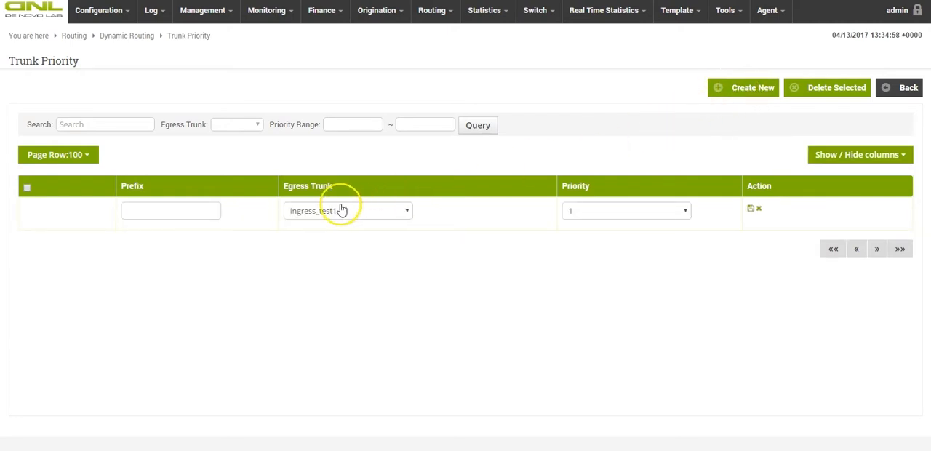
pyautogui.click(189, 212)
pyautogui.write('123')
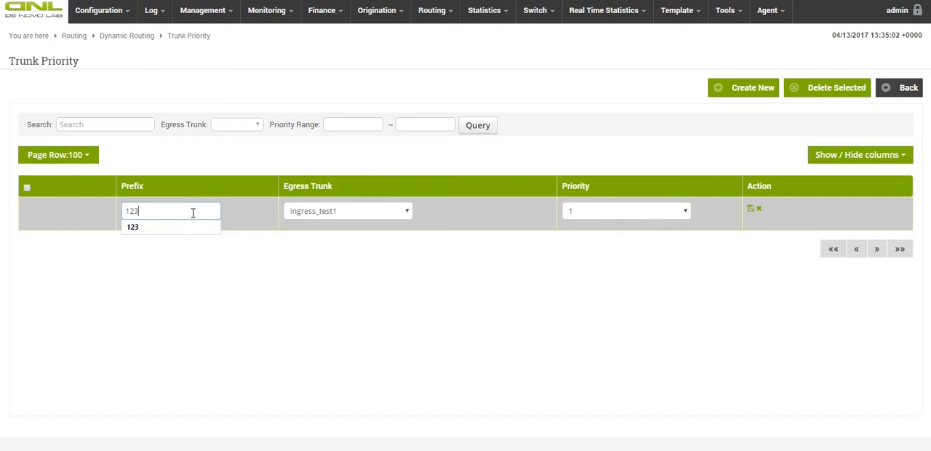
pyautogui.click(352, 234)
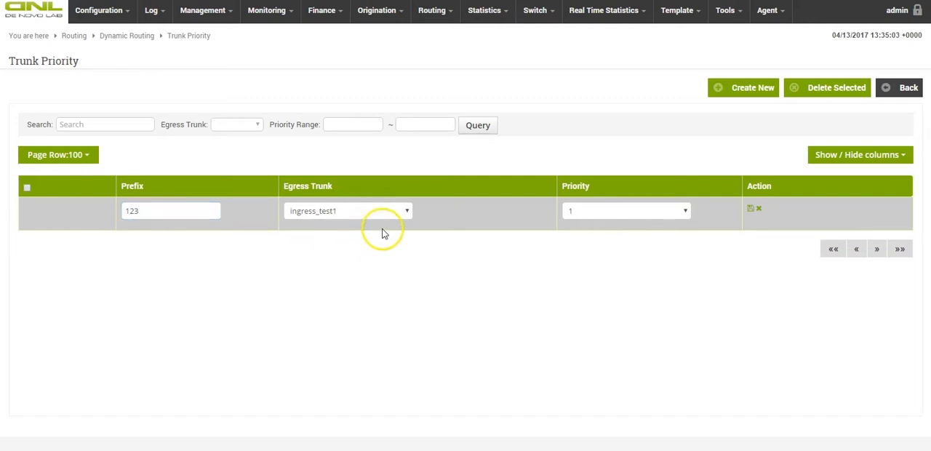
pyautogui.click(751, 210)
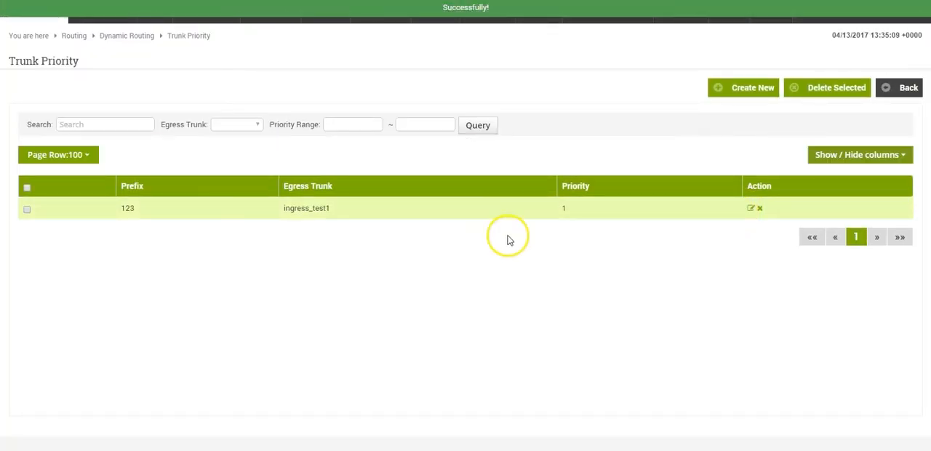
# Create and save a second trunk priority entry with prefix 456, egress trunk ingress_test1 and priority 2.
pyautogui.click(736, 88)
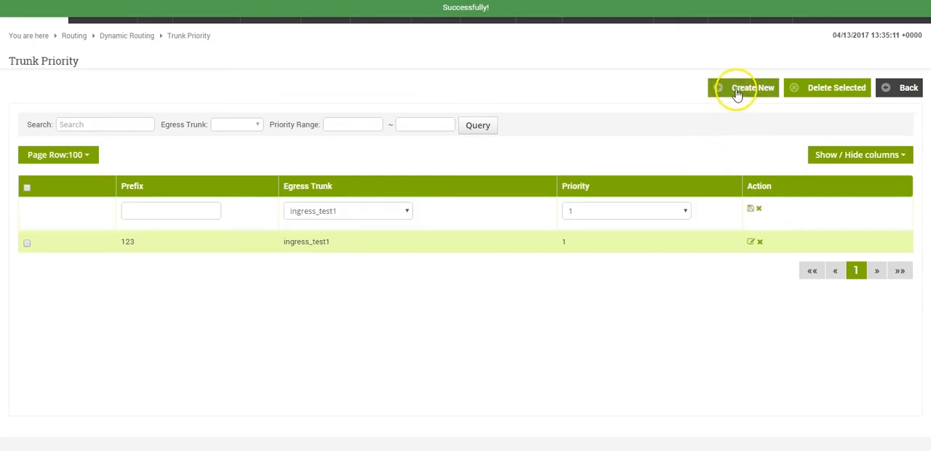
pyautogui.click(366, 212)
pyautogui.click(353, 225)
pyautogui.click(202, 208)
pyautogui.write('456')
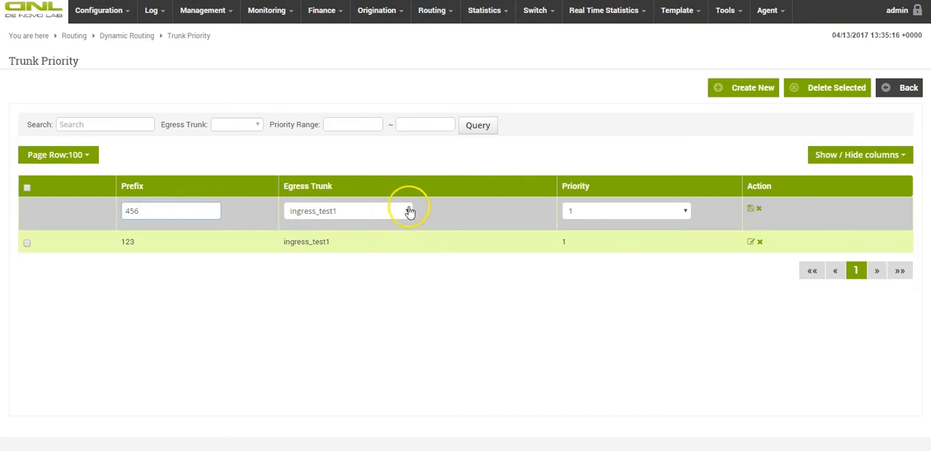
pyautogui.click(622, 211)
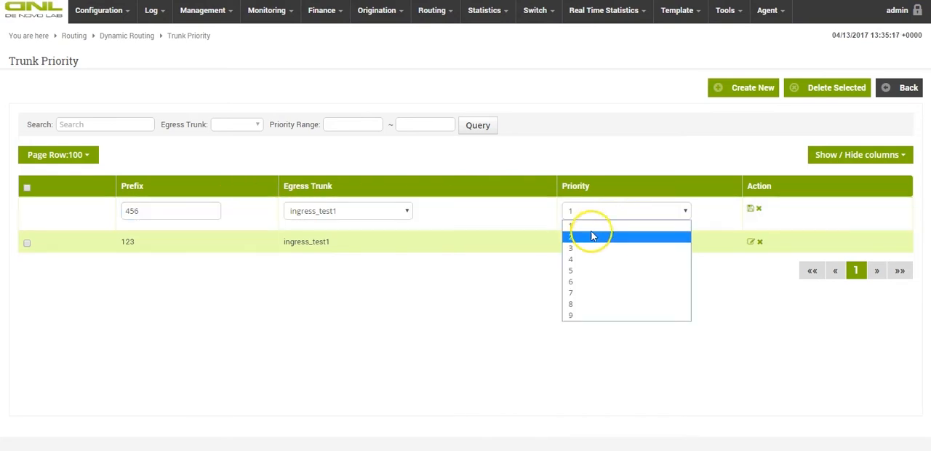
pyautogui.click(592, 236)
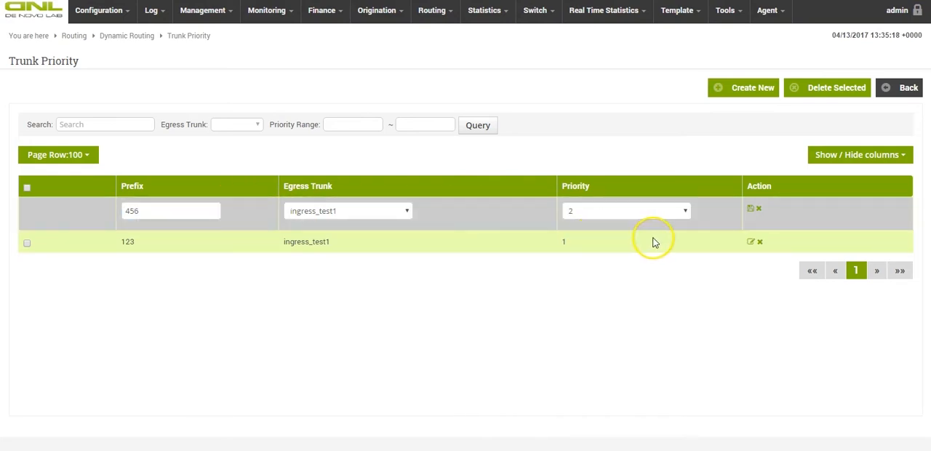
pyautogui.click(754, 211)
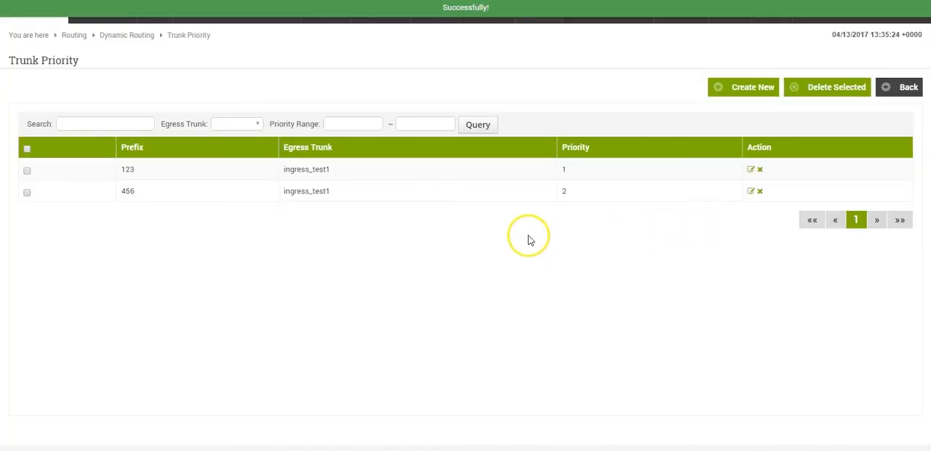
# Examine the prefix search, egress trunk and priority range filters of the trunk priority list, and run the query with all filters empty.
pyautogui.click(123, 121)
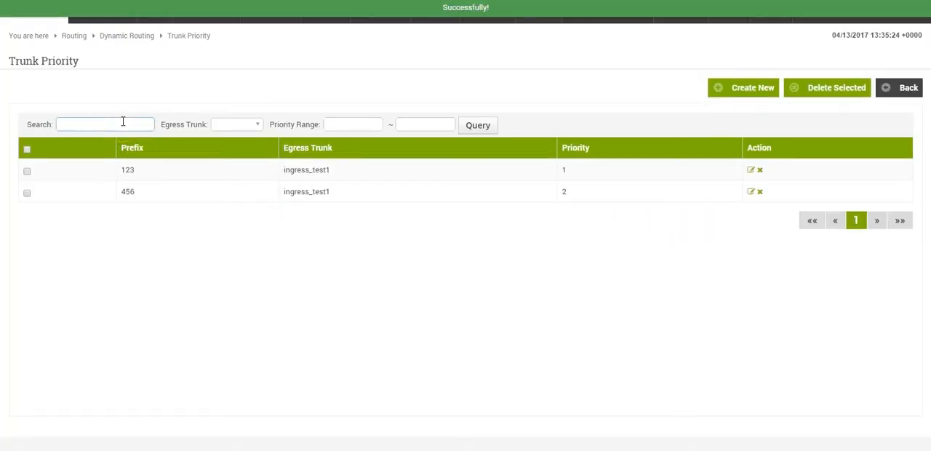
pyautogui.click(124, 123)
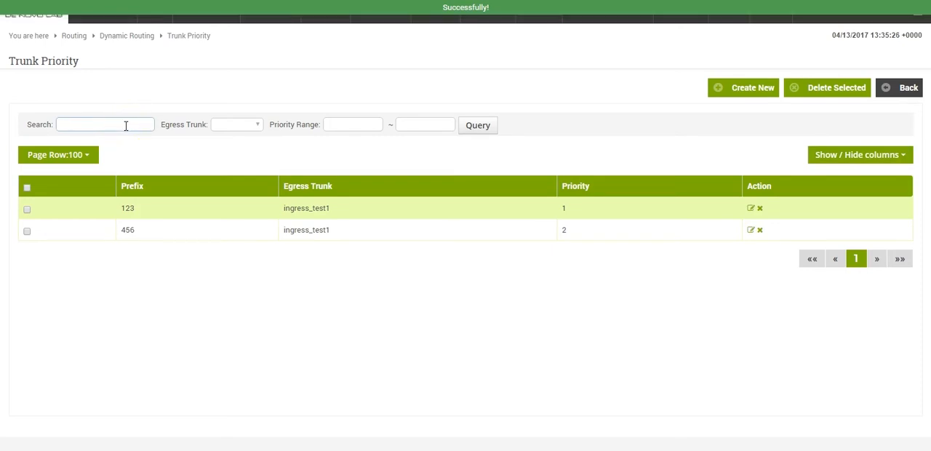
pyautogui.click(230, 125)
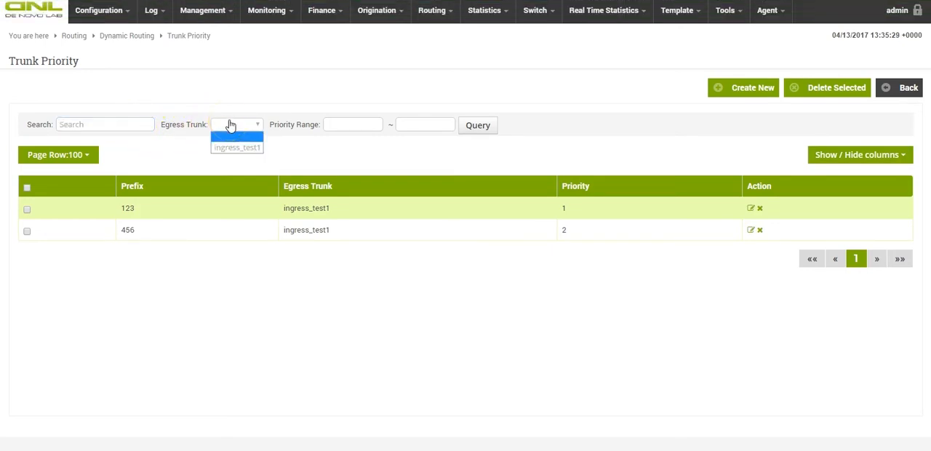
pyautogui.click(353, 125)
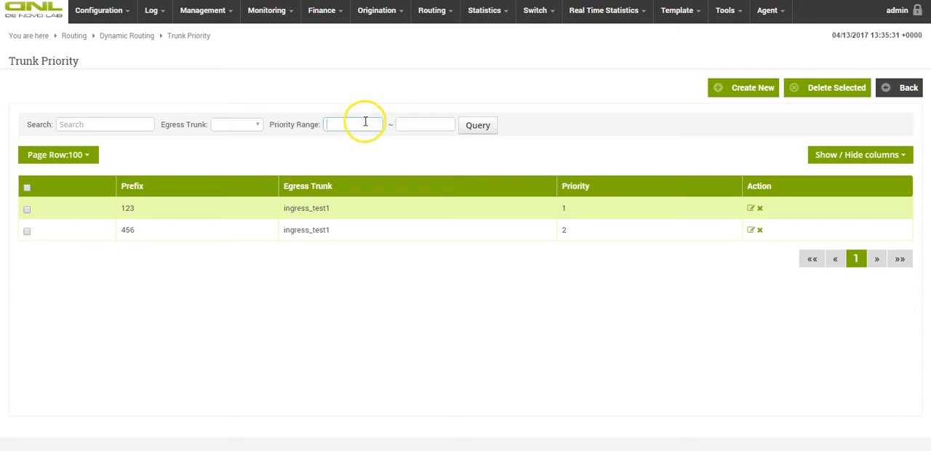
pyautogui.click(426, 125)
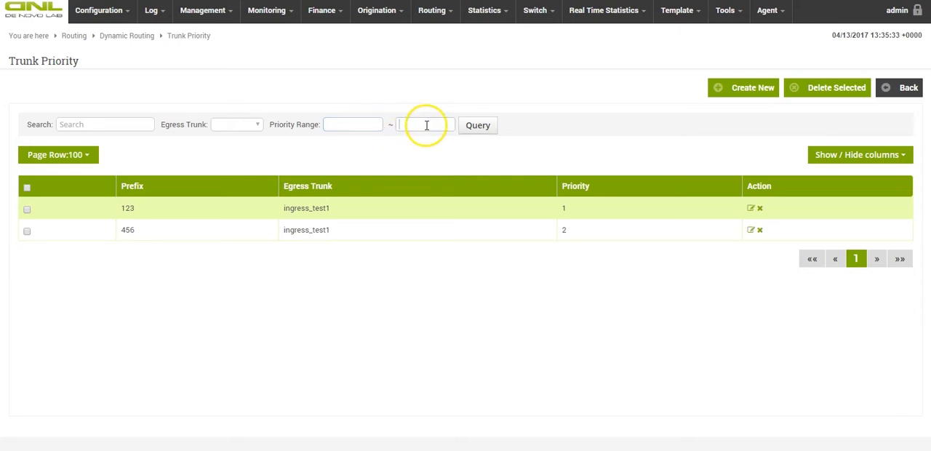
pyautogui.click(478, 125)
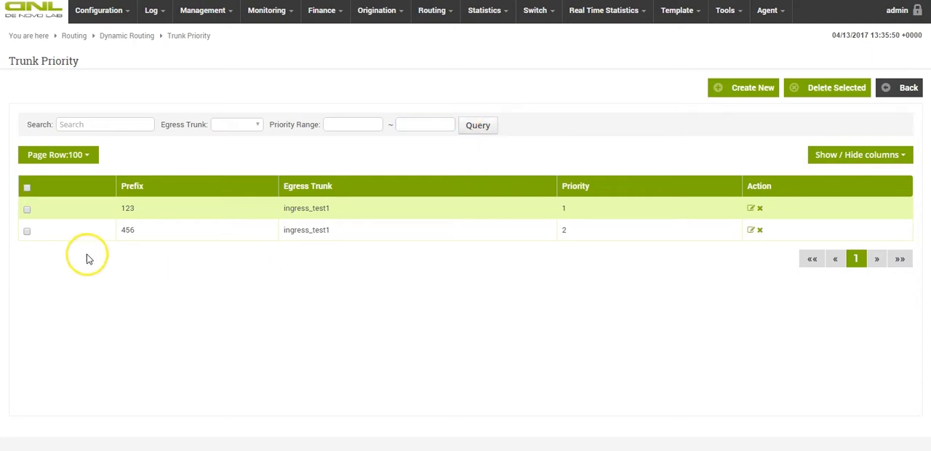
# Delete the trunk priority entry with prefix 456.
pyautogui.click(27, 232)
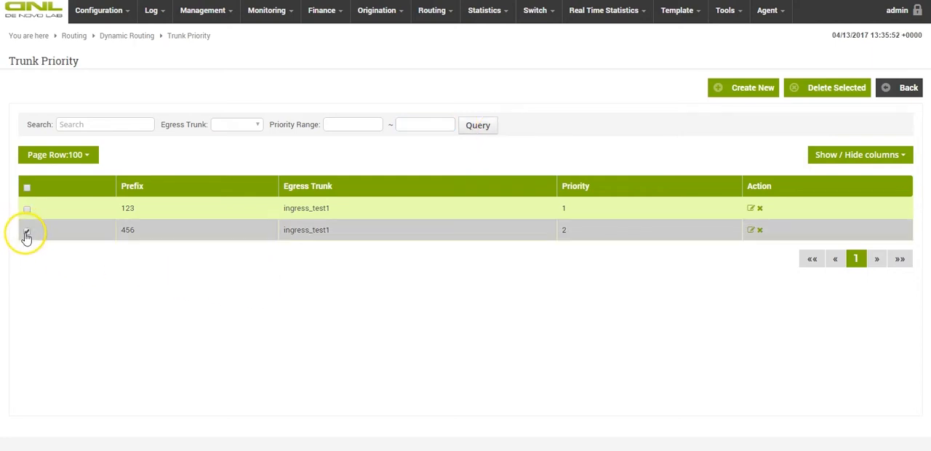
pyautogui.click(856, 97)
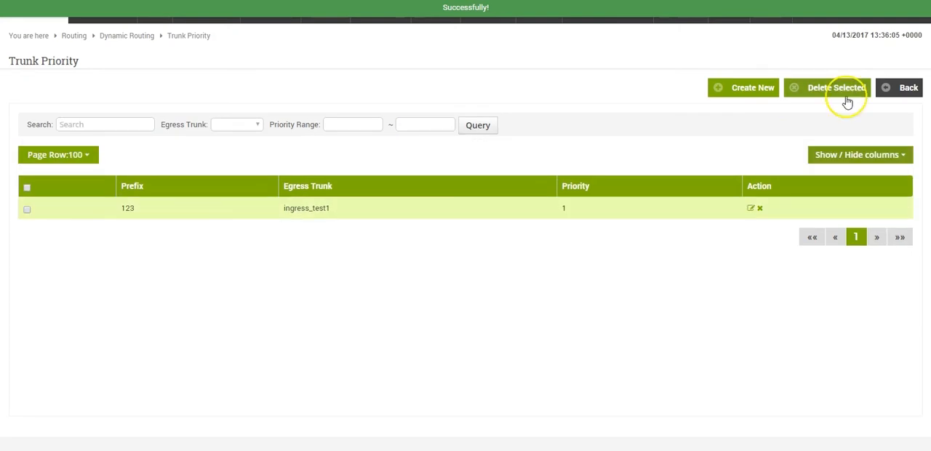
# Check the page row and column visibility options of the trunk priority list, and return to the dynamic routing list.
pyautogui.click(88, 156)
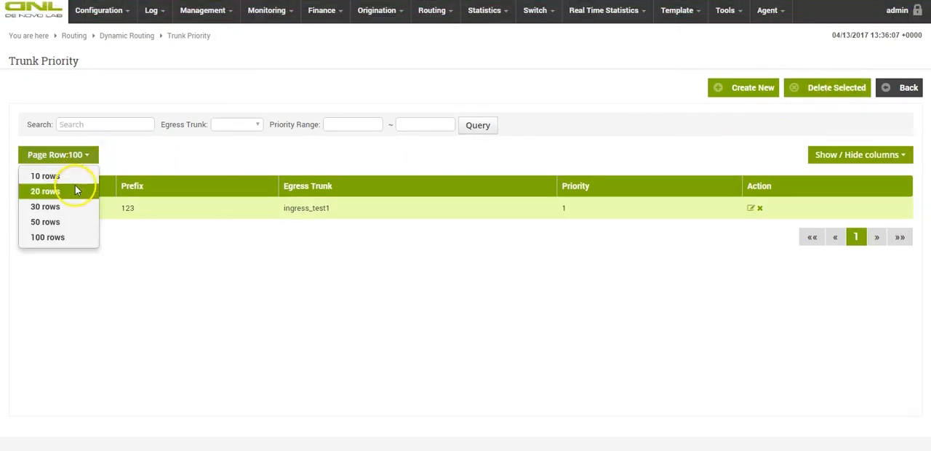
pyautogui.click(72, 256)
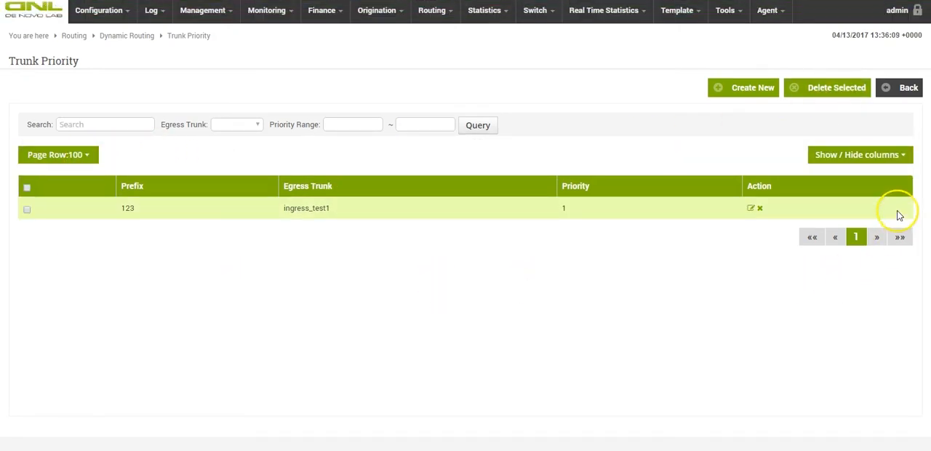
pyautogui.click(894, 155)
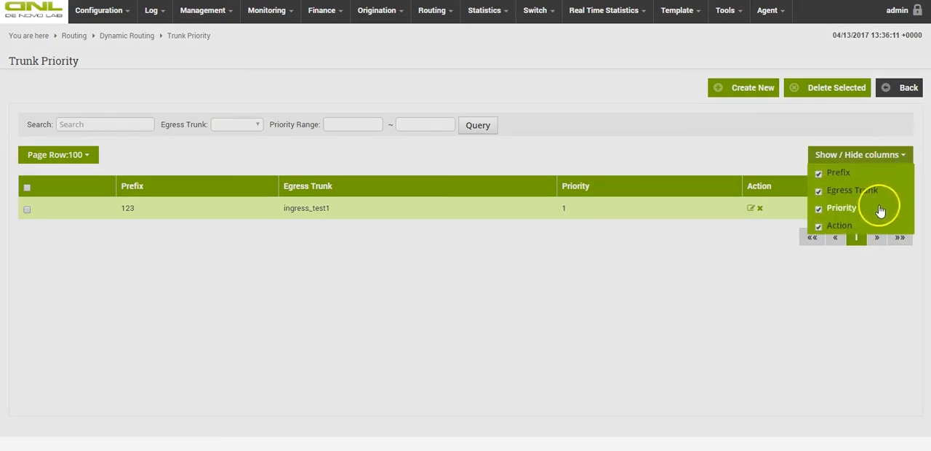
pyautogui.click(872, 262)
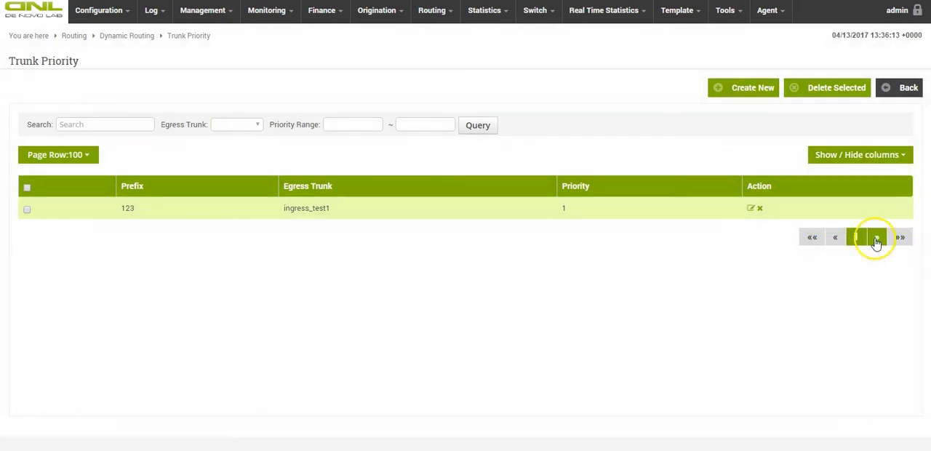
pyautogui.click(897, 91)
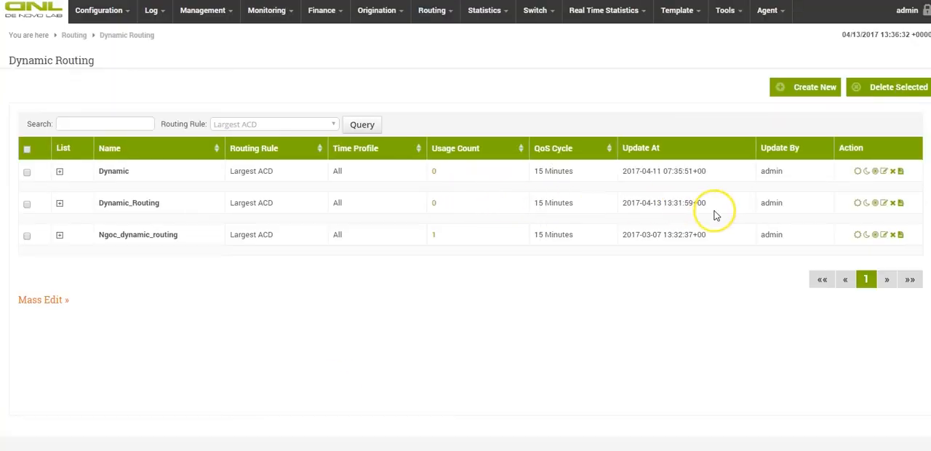
# Create and save an override entry for Dynamic_Routing with prefix 123, egress trunk ingress_test1 and percentage 50.
pyautogui.click(866, 204)
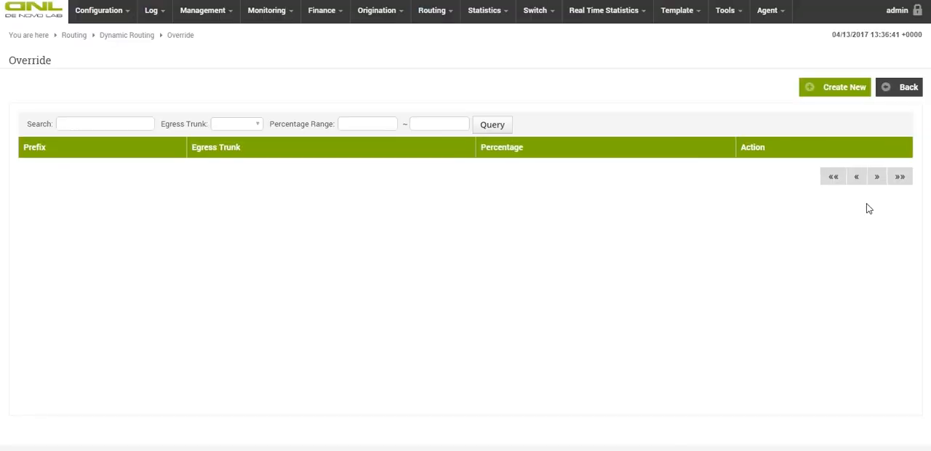
pyautogui.click(830, 99)
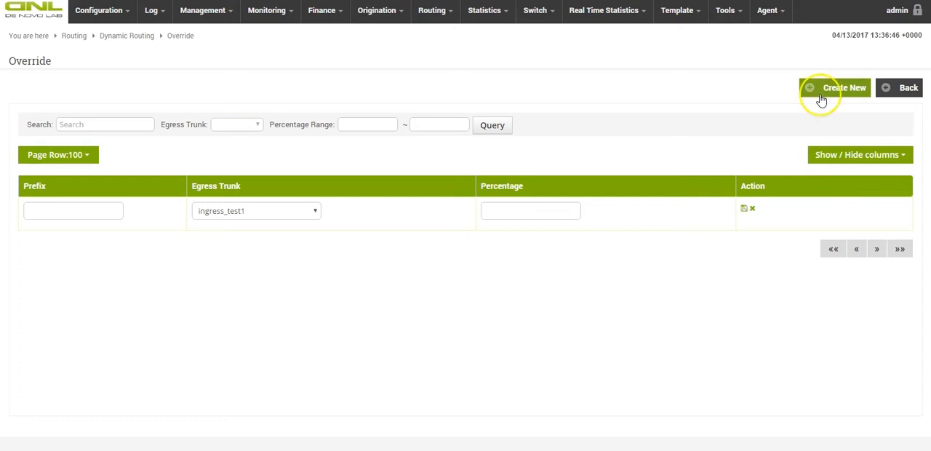
pyautogui.click(76, 209)
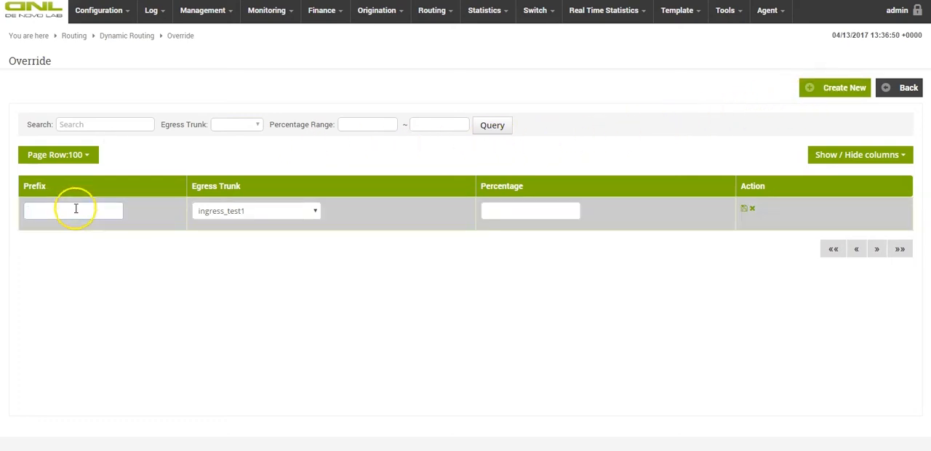
pyautogui.write('123')
pyautogui.click(70, 227)
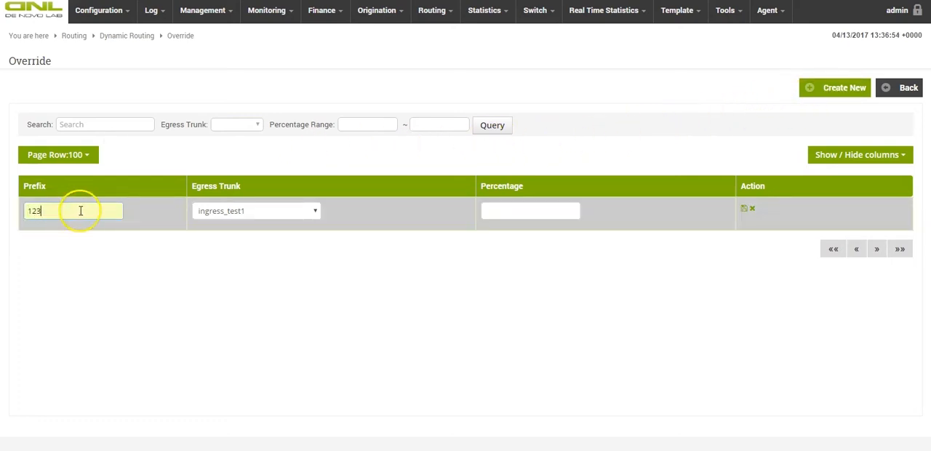
pyautogui.click(218, 212)
pyautogui.click(225, 223)
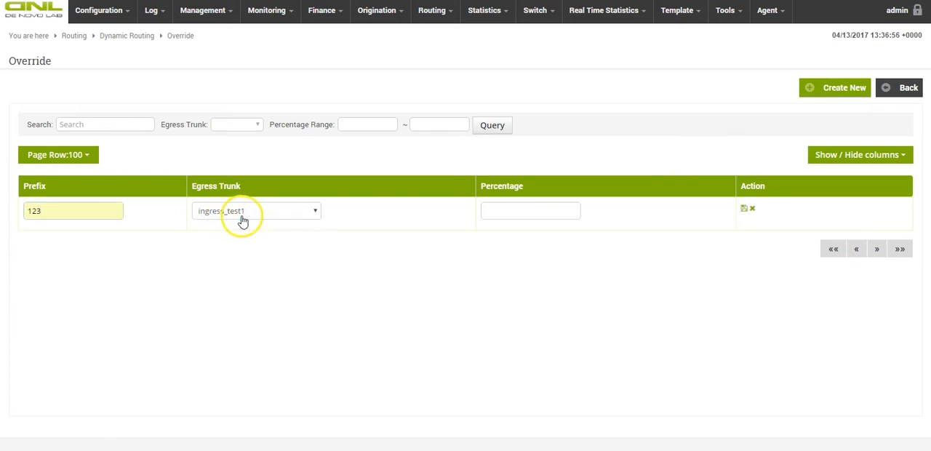
pyautogui.click(527, 211)
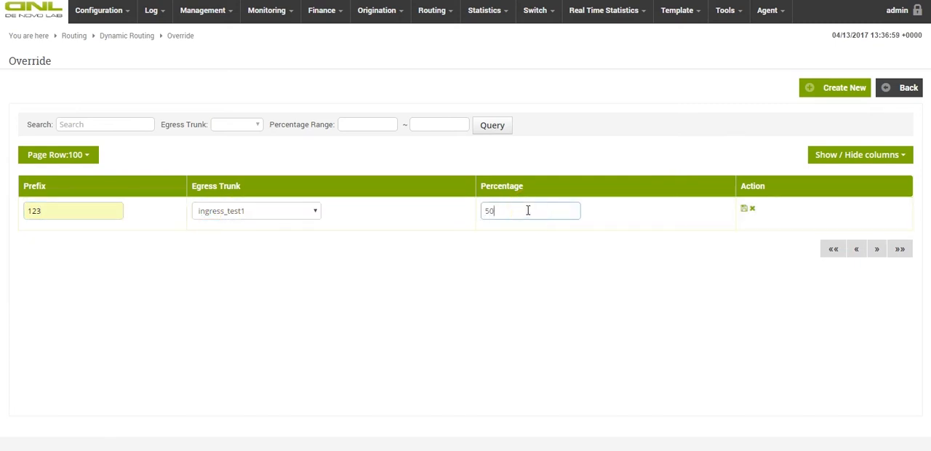
pyautogui.click(743, 210)
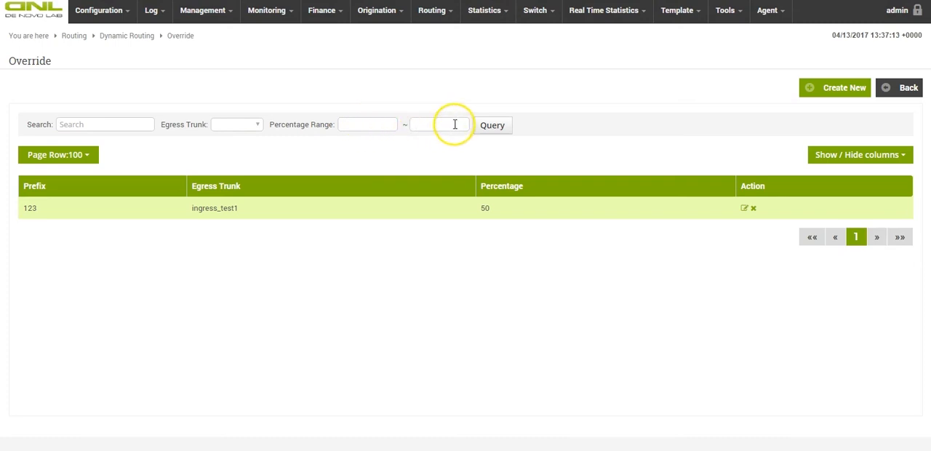
# Return to the dynamic routing list and download the export file of Dynamic_Routing.
pyautogui.click(896, 92)
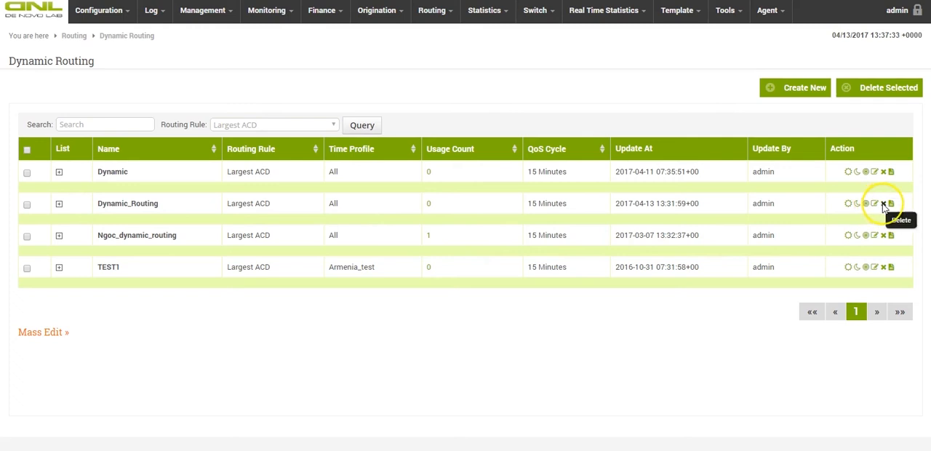
pyautogui.click(890, 204)
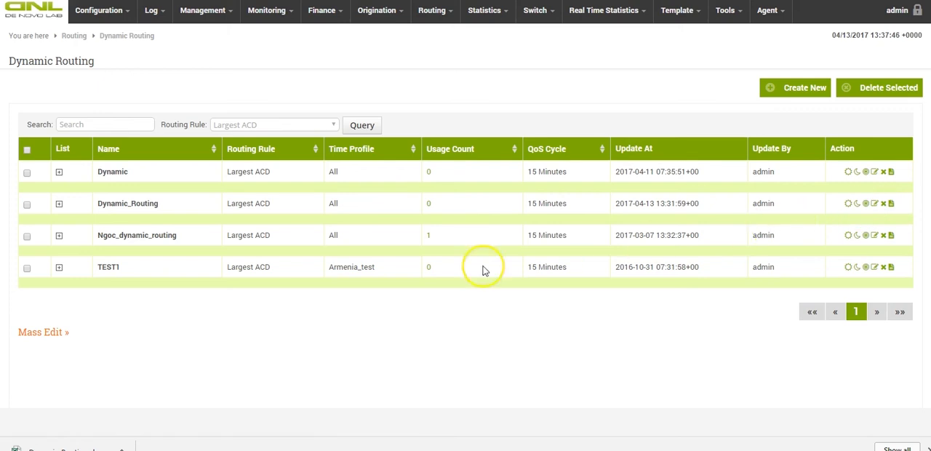
# Delete the Dynamic_Routing plan from the dynamic routing list and confirm the deletion.
pyautogui.click(26, 206)
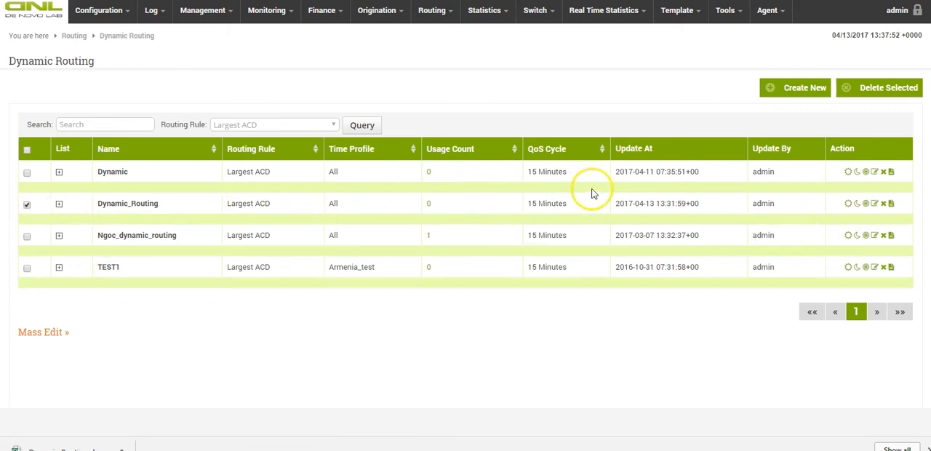
pyautogui.click(878, 89)
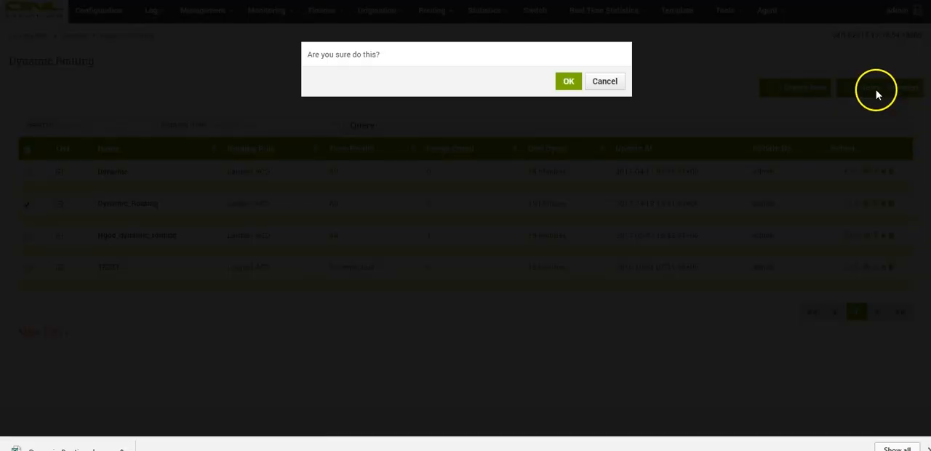
pyautogui.click(569, 83)
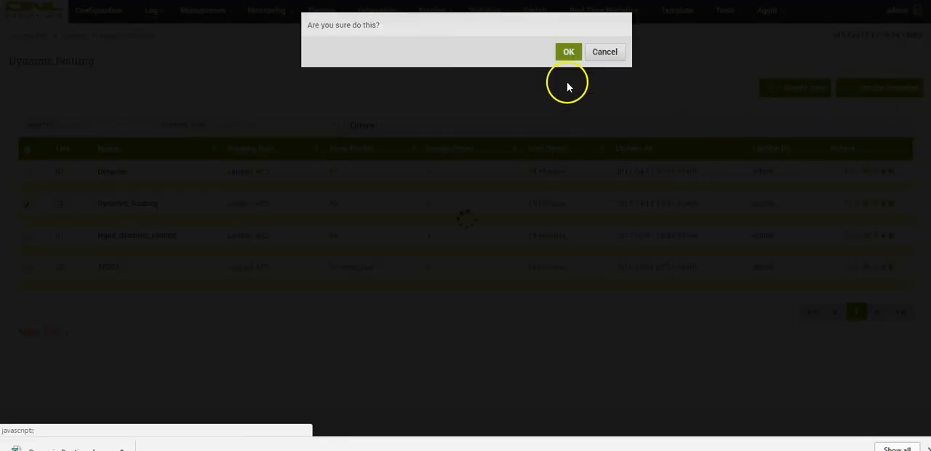